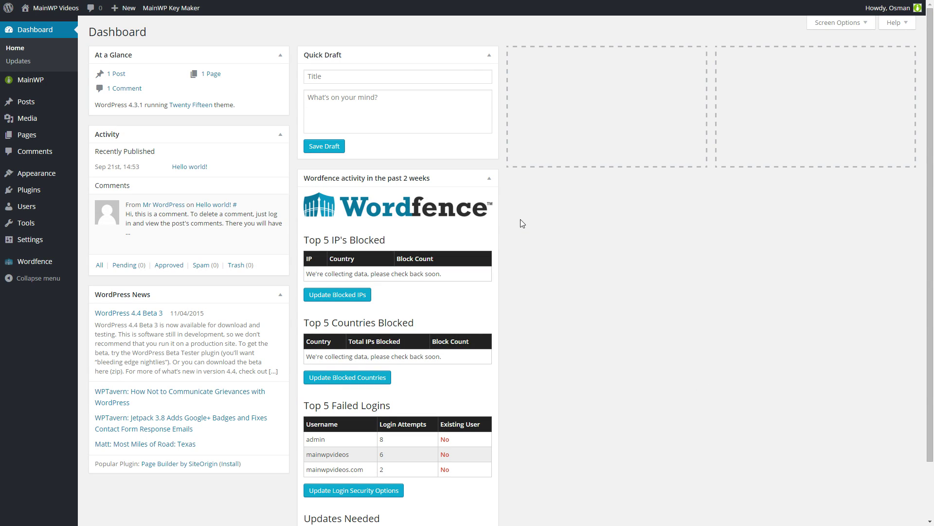
# Show the Installed Plugins list from the Plugins menu in the sidebar
pyautogui.moveTo(62, 190)
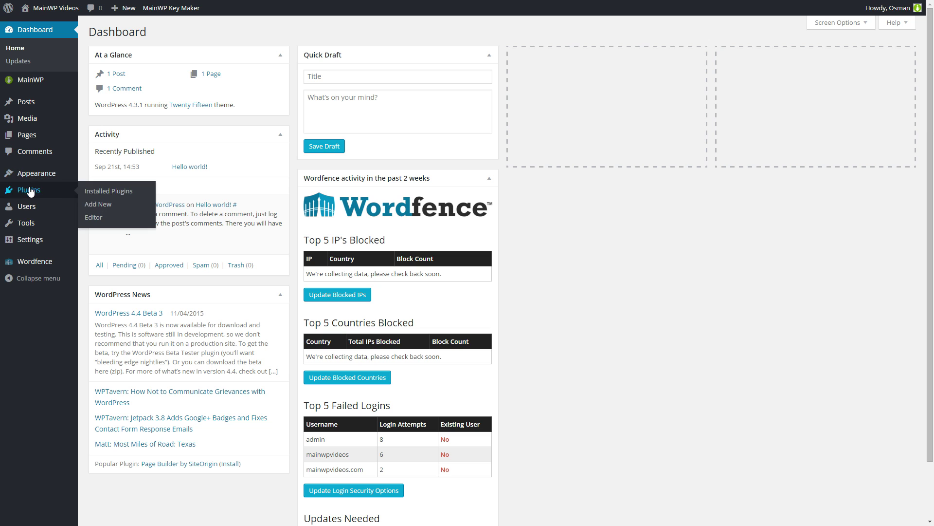
pyautogui.click(104, 195)
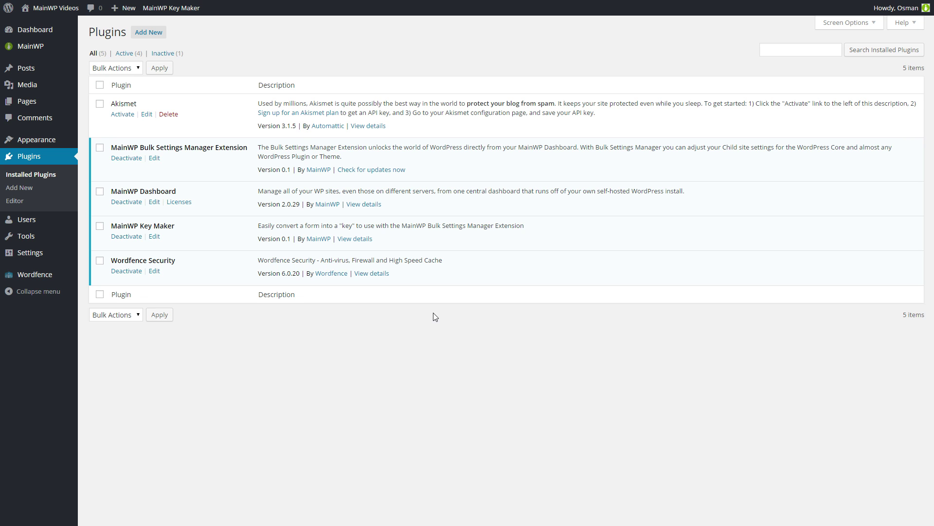
# In General Settings, choose the 11/07/2015 (m/d/Y) date format and 21:53 (H:i) time format
pyautogui.moveTo(29, 253)
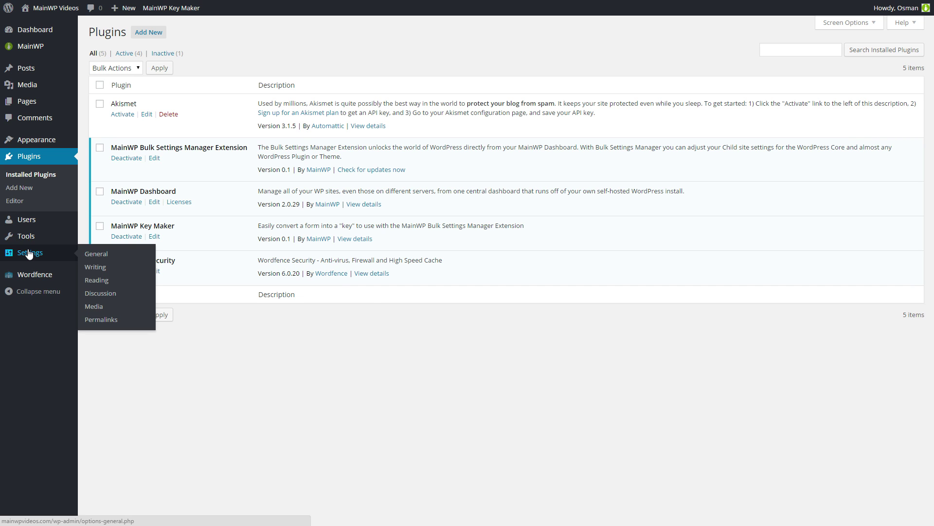
pyautogui.click(97, 255)
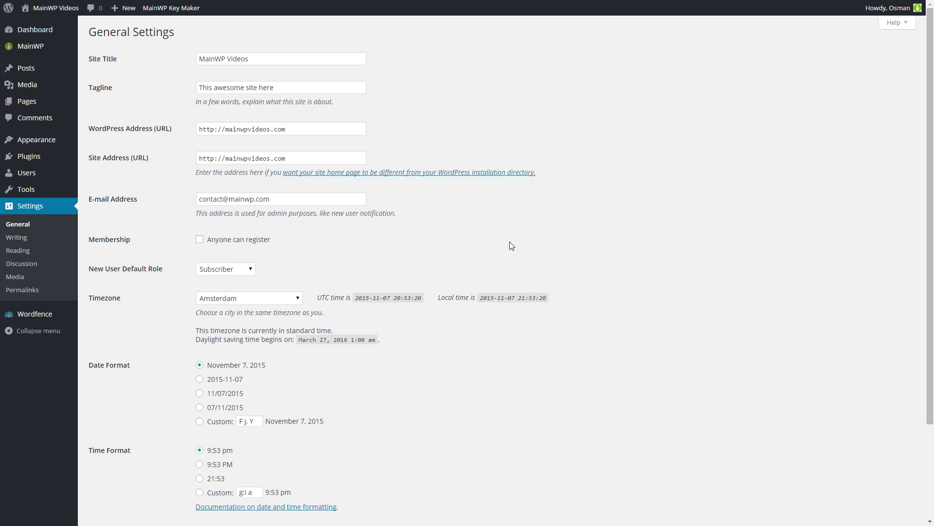
pyautogui.scroll(-3, 511, 245)
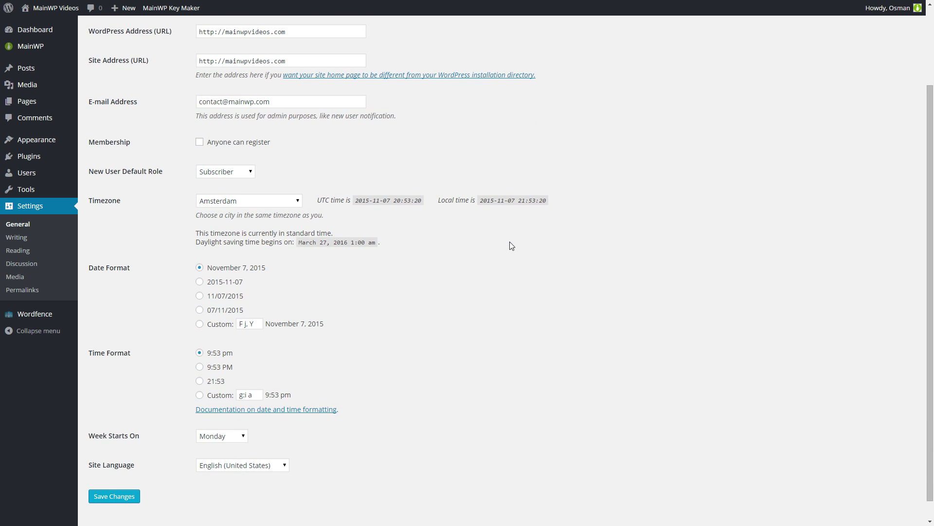
pyautogui.click(212, 296)
pyautogui.click(211, 384)
# Make the week start on Tuesday, save the General settings, and view the generated keys
pyautogui.click(223, 436)
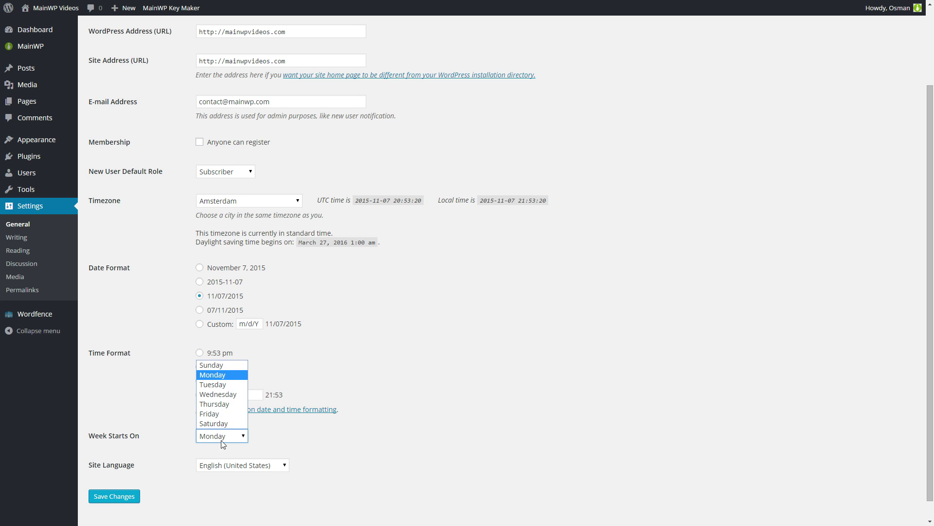
pyautogui.click(228, 386)
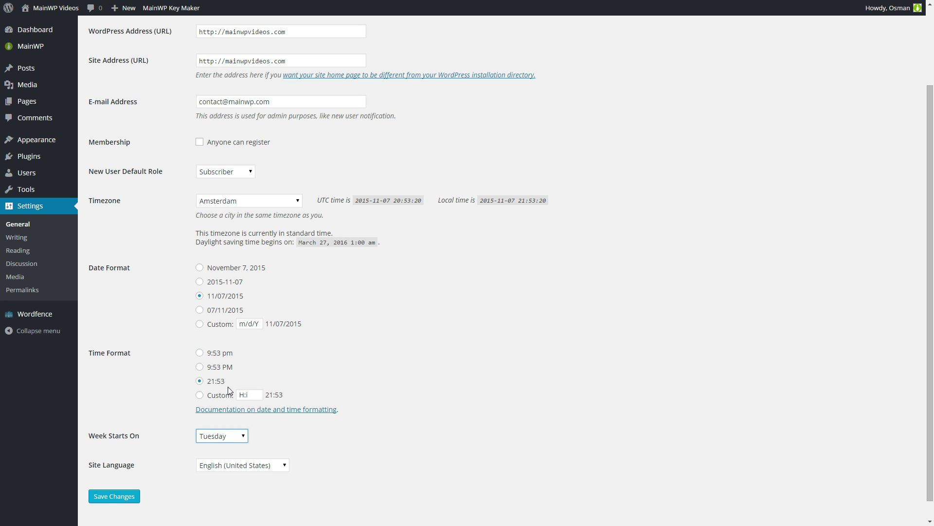
pyautogui.click(109, 497)
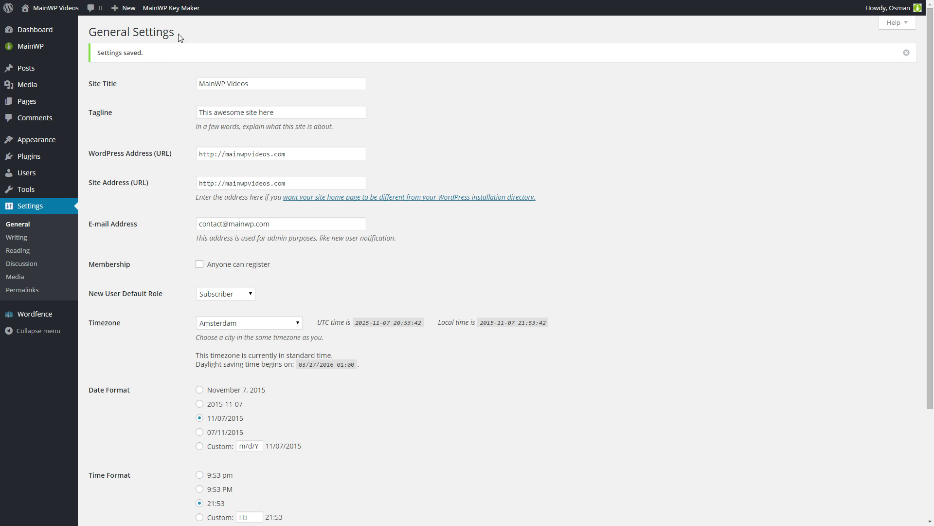
pyautogui.click(171, 9)
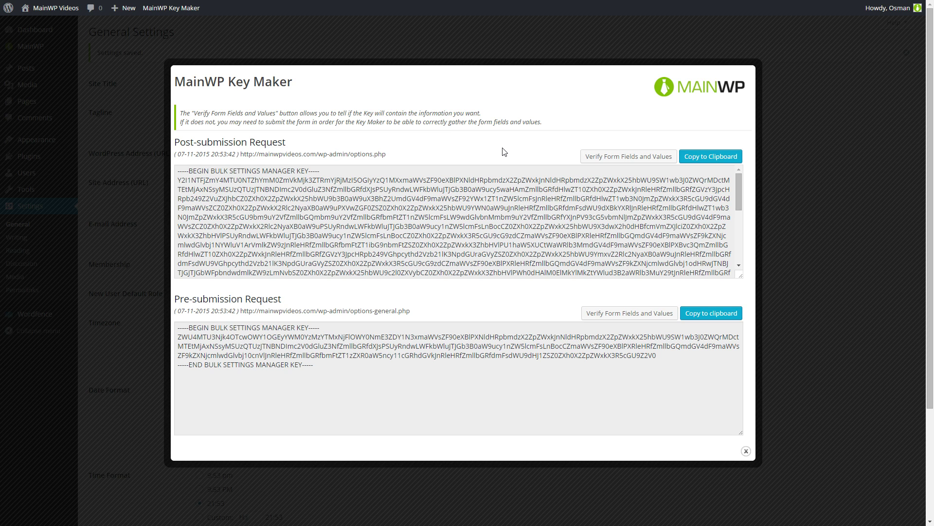
pyautogui.doubleClick(679, 200)
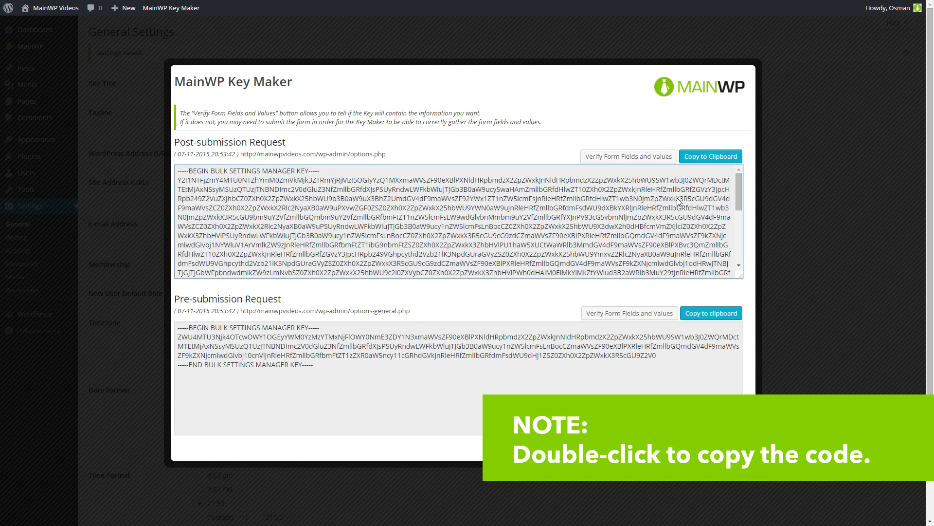
pyautogui.click(745, 451)
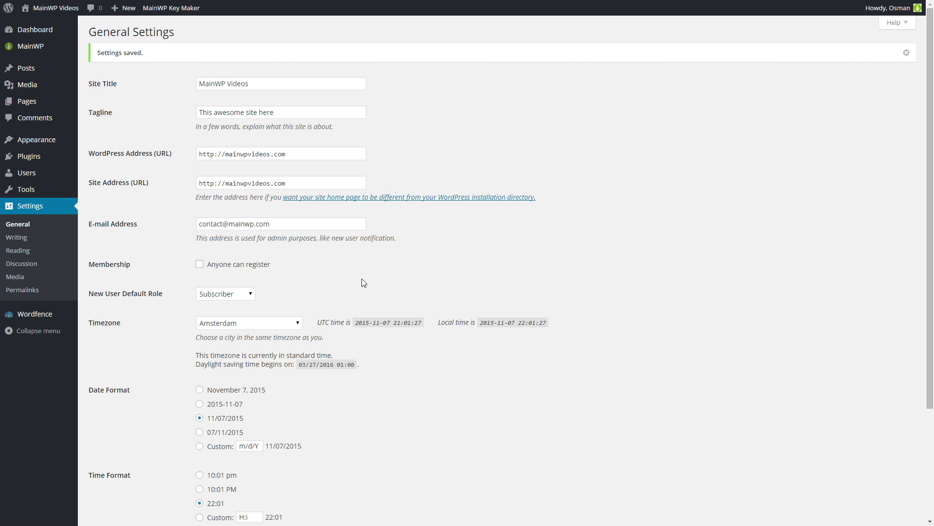
# In Bulk Settings Manager, import the pasted Key Maker code as key 'Wordpress settings - General'
pyautogui.moveTo(25, 53)
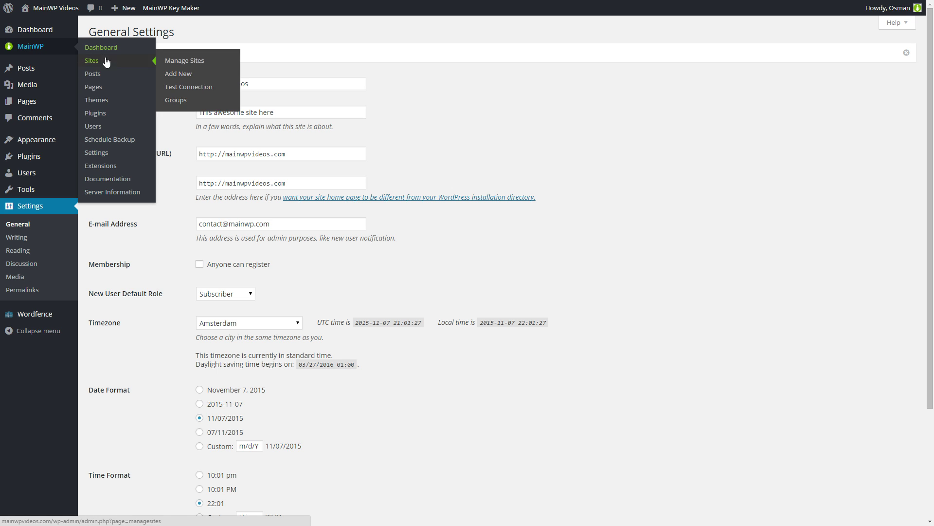
pyautogui.moveTo(106, 167)
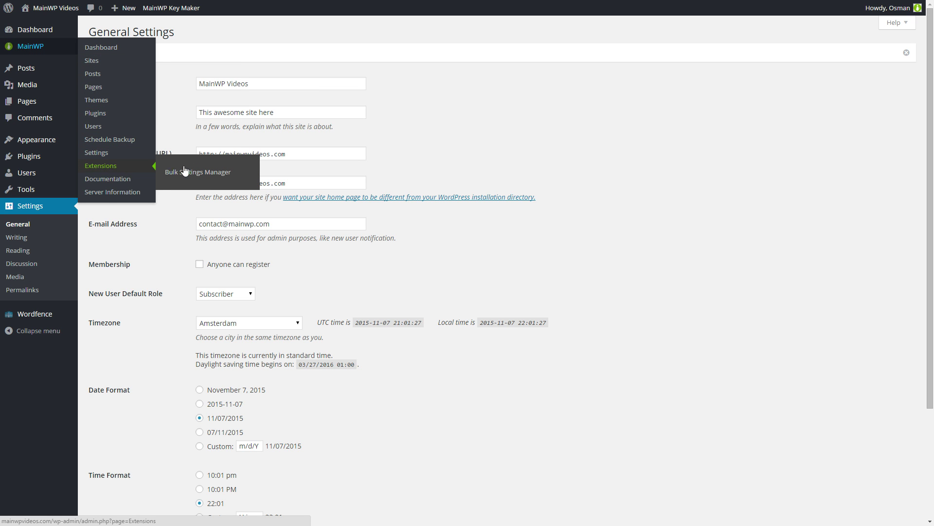
pyautogui.click(192, 175)
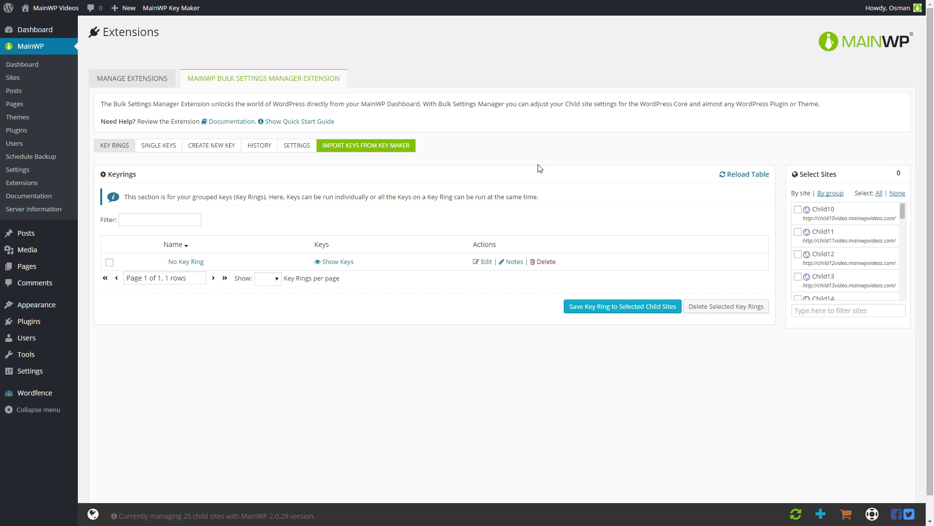
pyautogui.click(373, 151)
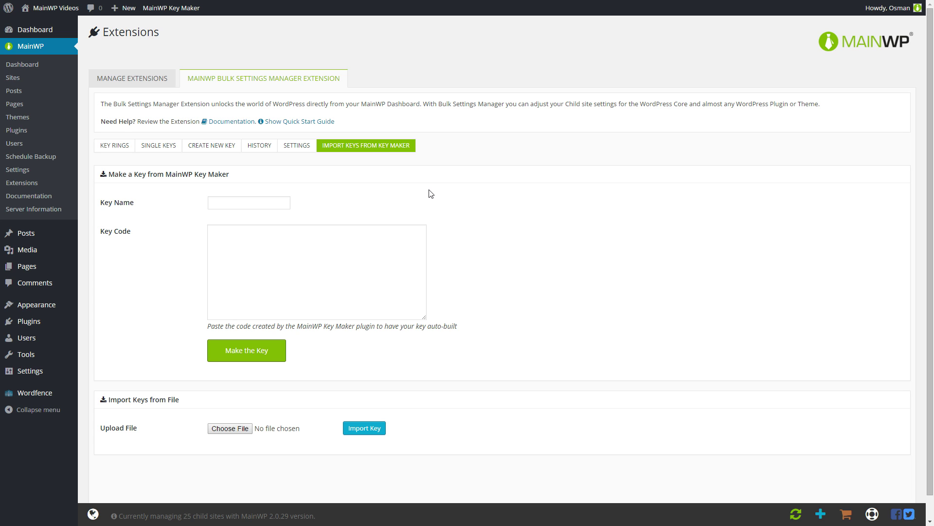
pyautogui.hotkey('ctrl', 'v')
pyautogui.click(365, 244)
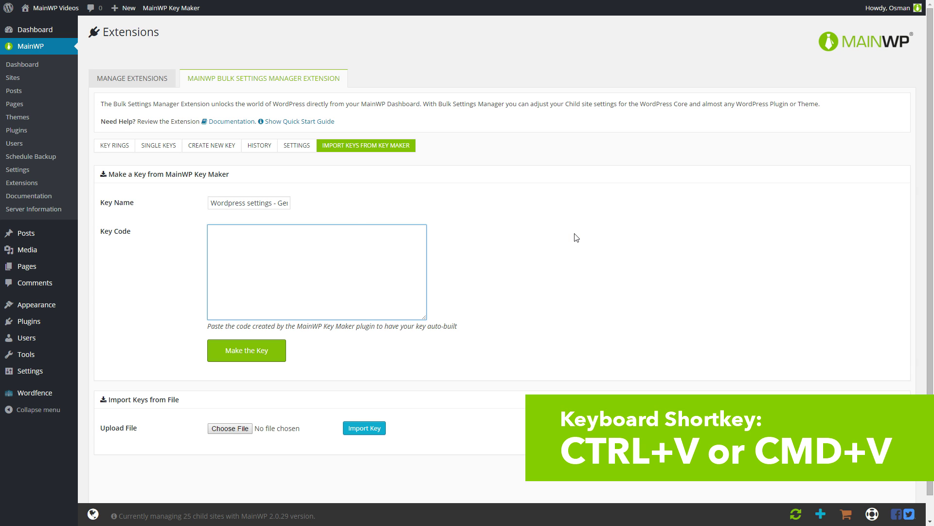
pyautogui.hotkey('ctrl', 'v')
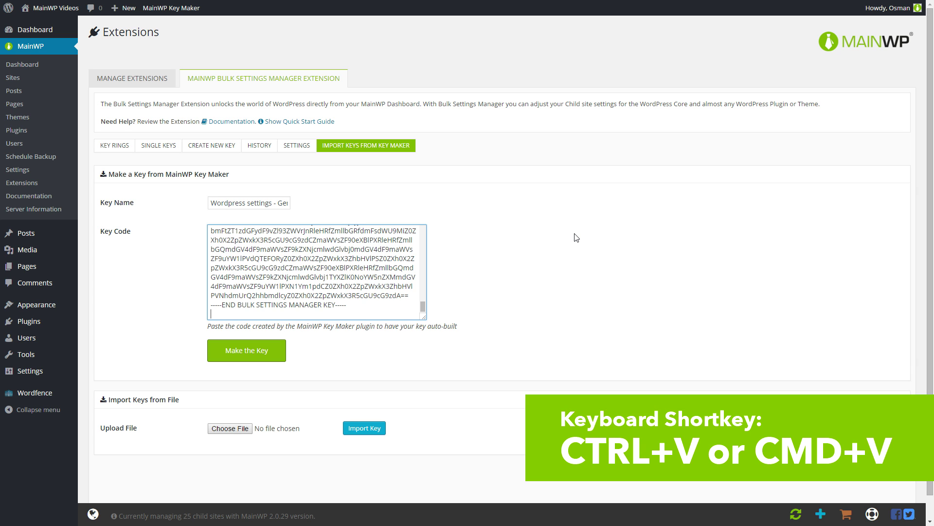
pyautogui.click(246, 353)
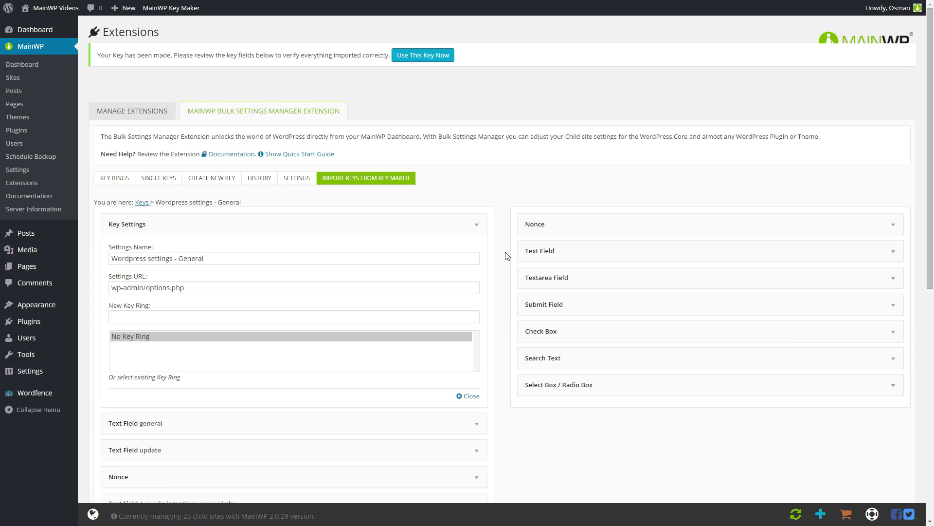
pyautogui.scroll(-6, 507, 255)
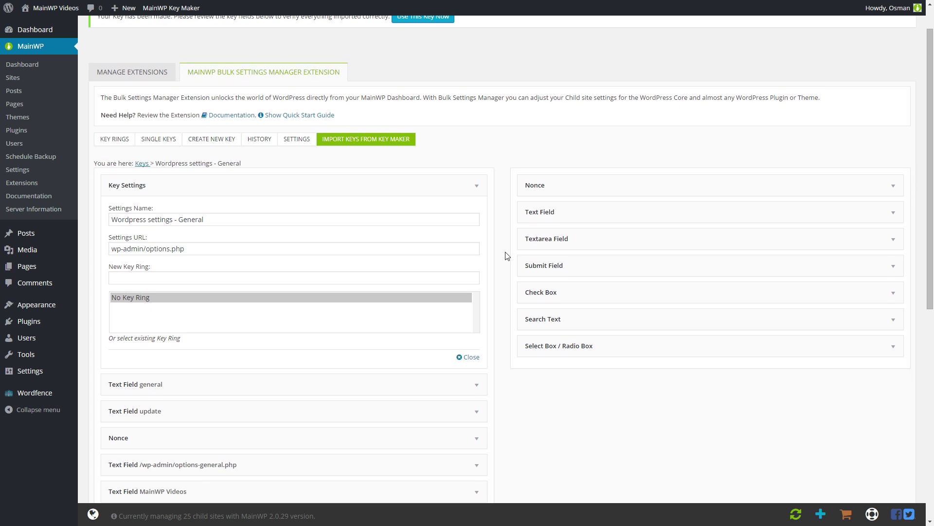
pyautogui.scroll(-3, 506, 255)
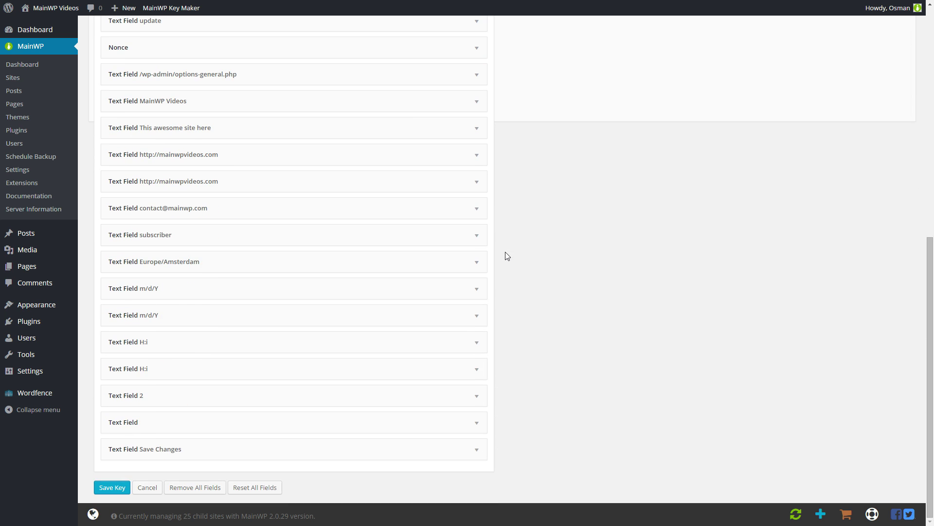
pyautogui.click(477, 289)
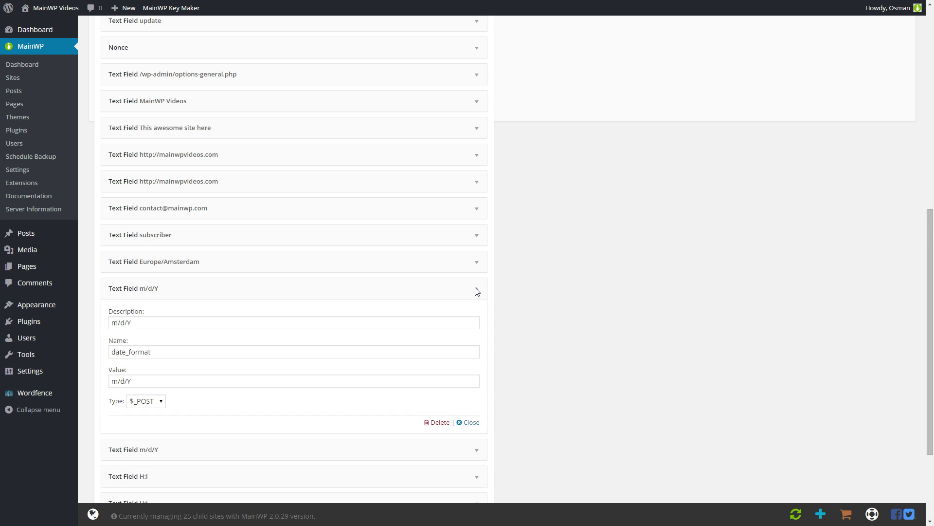
pyautogui.click(476, 290)
pyautogui.click(478, 317)
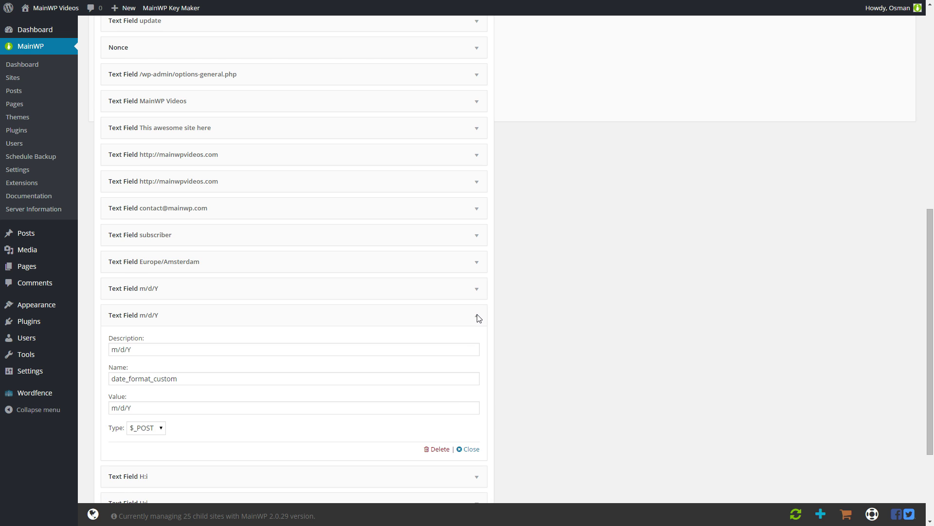
pyautogui.scroll(9, 486, 311)
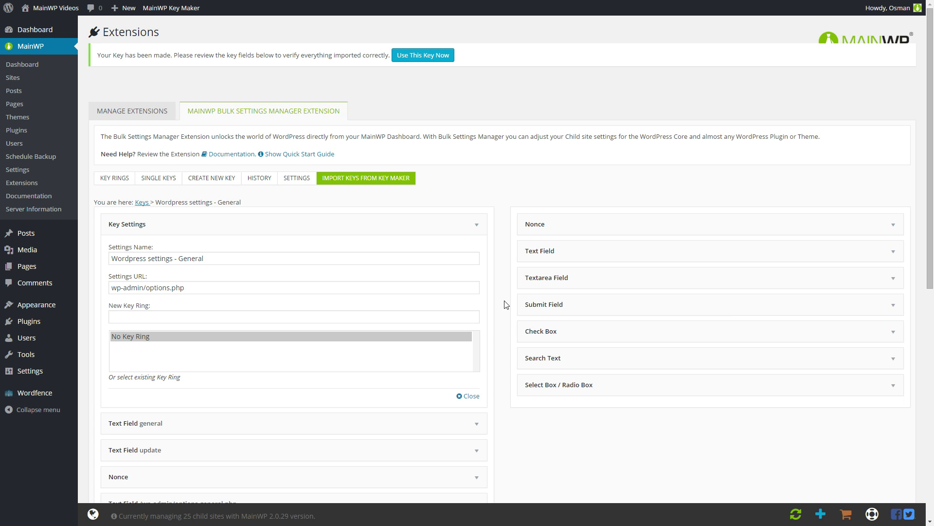
pyautogui.click(422, 317)
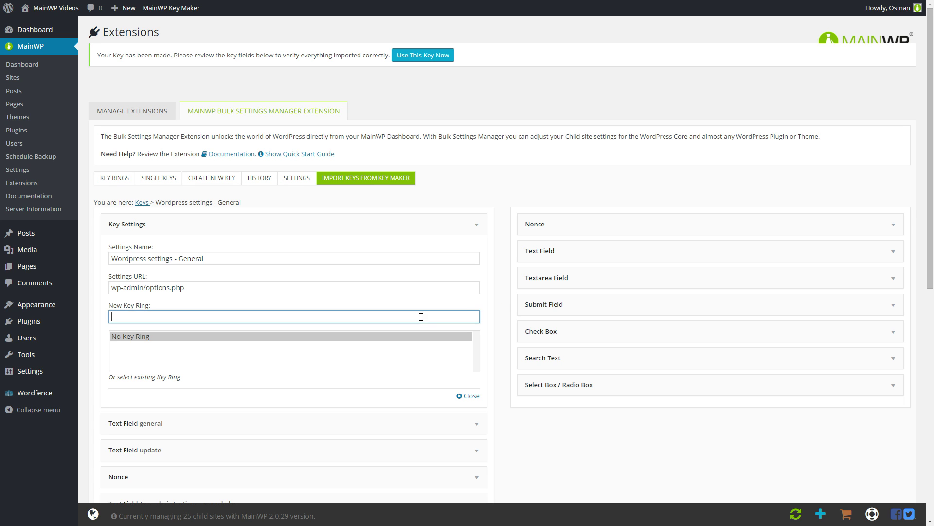
pyautogui.click(503, 326)
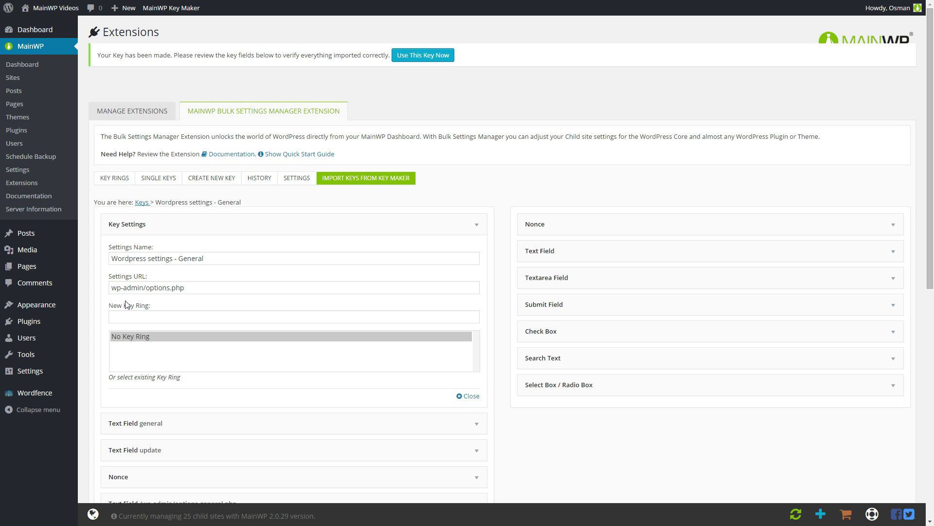
pyautogui.moveTo(31, 378)
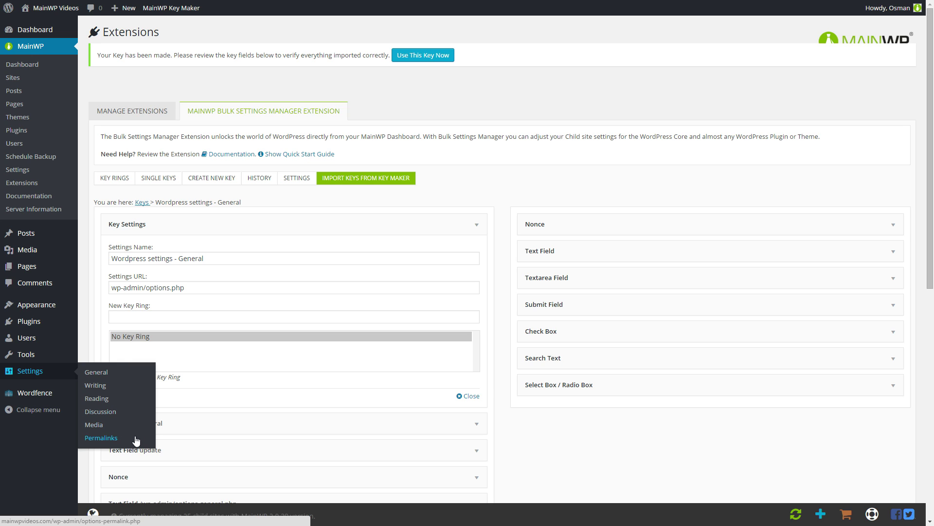
# Save the General key into a new key ring named 'Wordpress Settings'
pyautogui.click(113, 316)
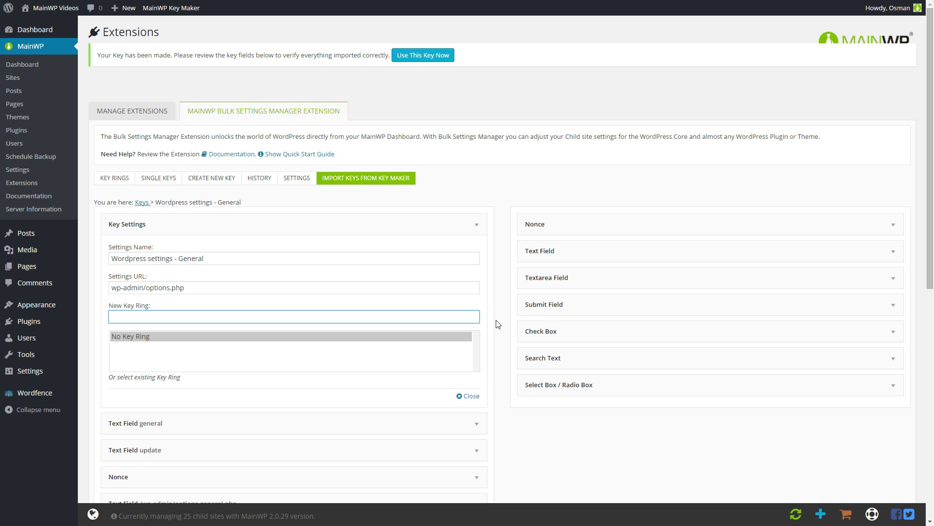
pyautogui.write('Wordpress Settings')
pyautogui.scroll(-1, 505, 269)
pyautogui.scroll(-7, 505, 269)
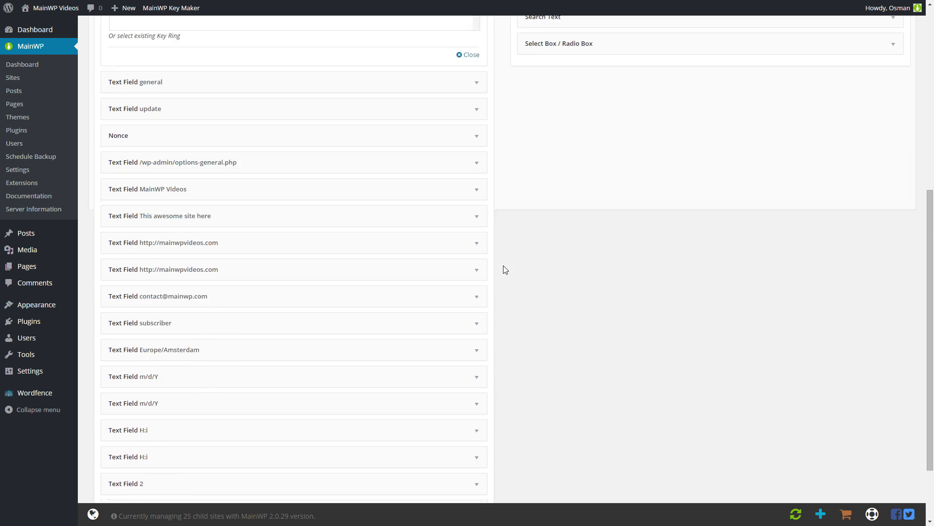
pyautogui.click(122, 487)
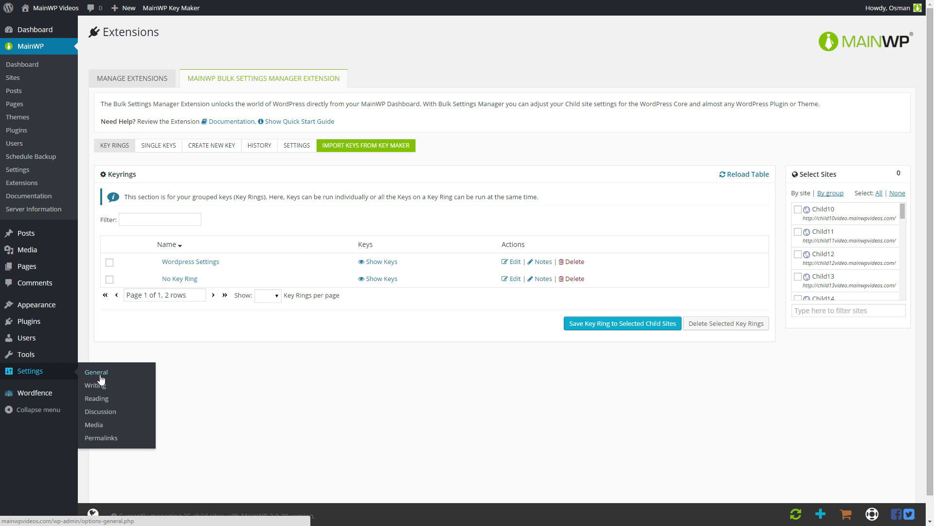
# Set the permalink structure to Post name and save it
pyautogui.click(106, 438)
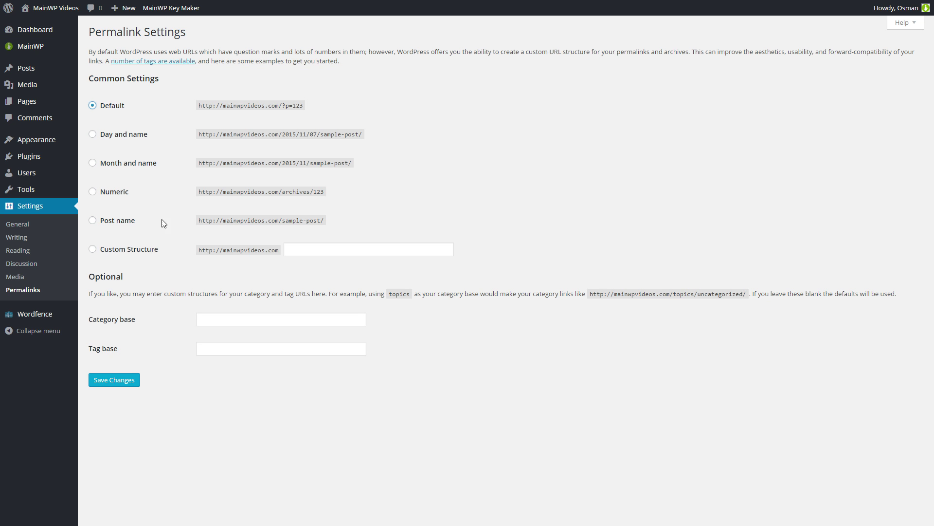
pyautogui.click(117, 221)
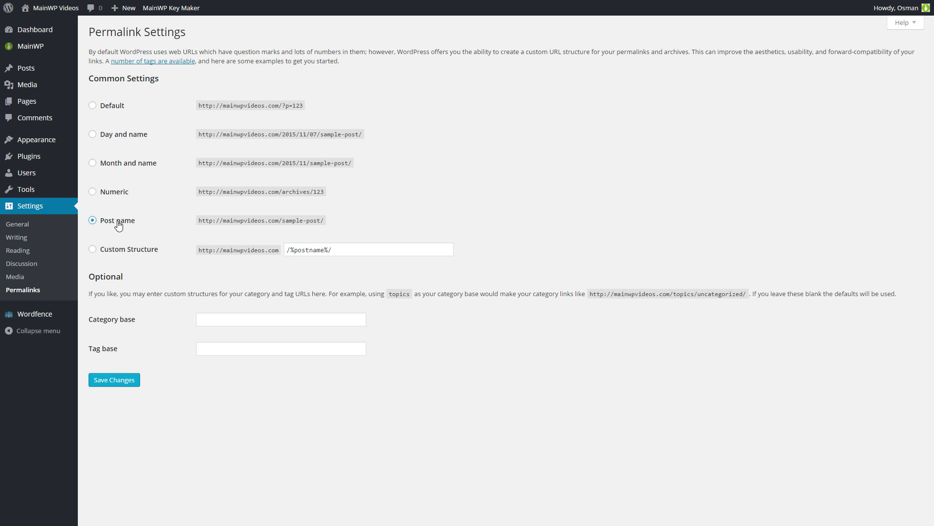
pyautogui.click(120, 382)
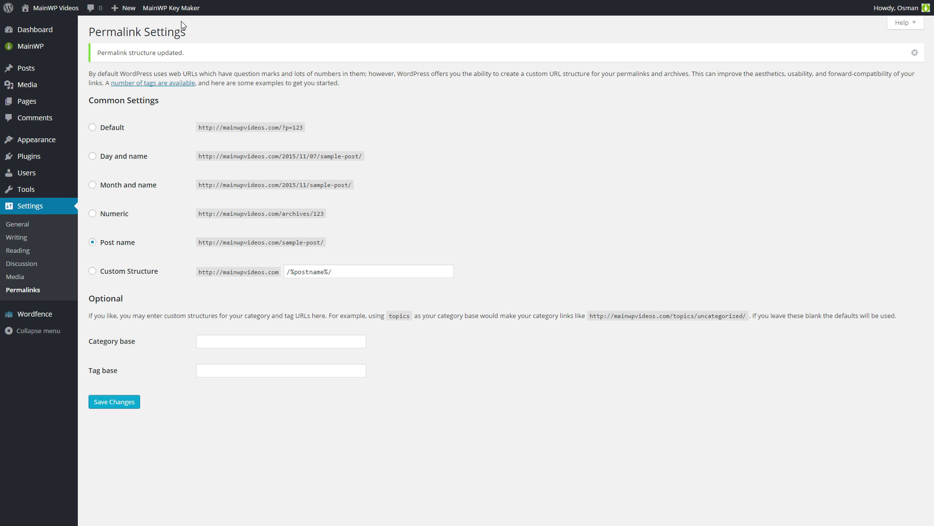
# Copy the post-submission key from Key Maker and return to the Bulk Settings Manager extension
pyautogui.click(163, 15)
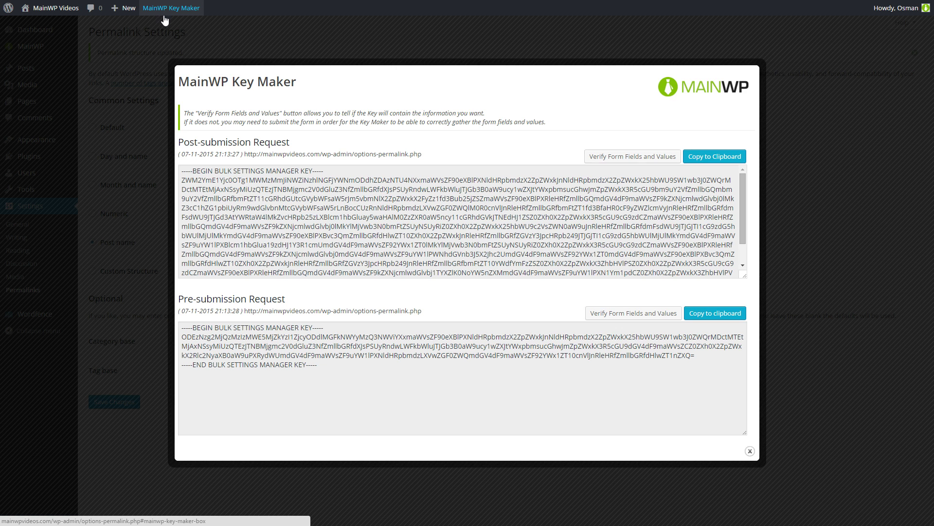
pyautogui.click(550, 229)
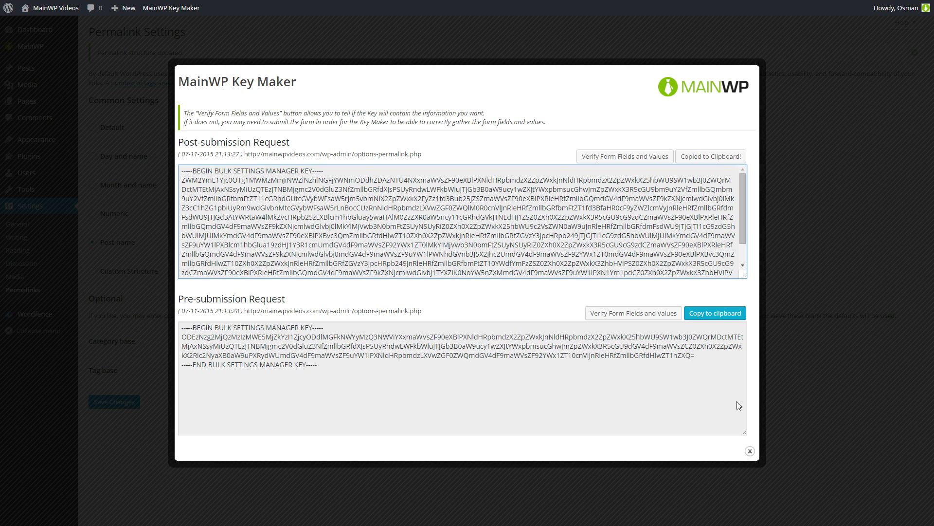
pyautogui.click(750, 452)
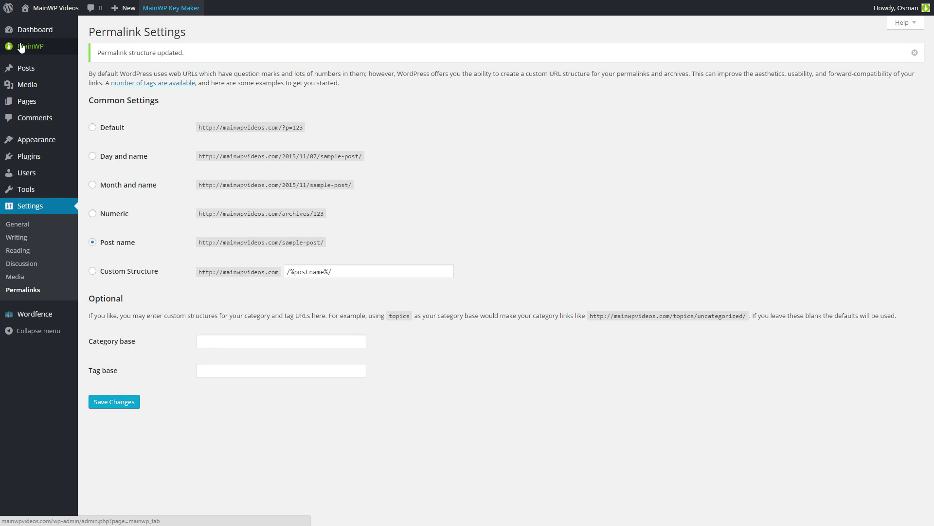
pyautogui.moveTo(30, 46)
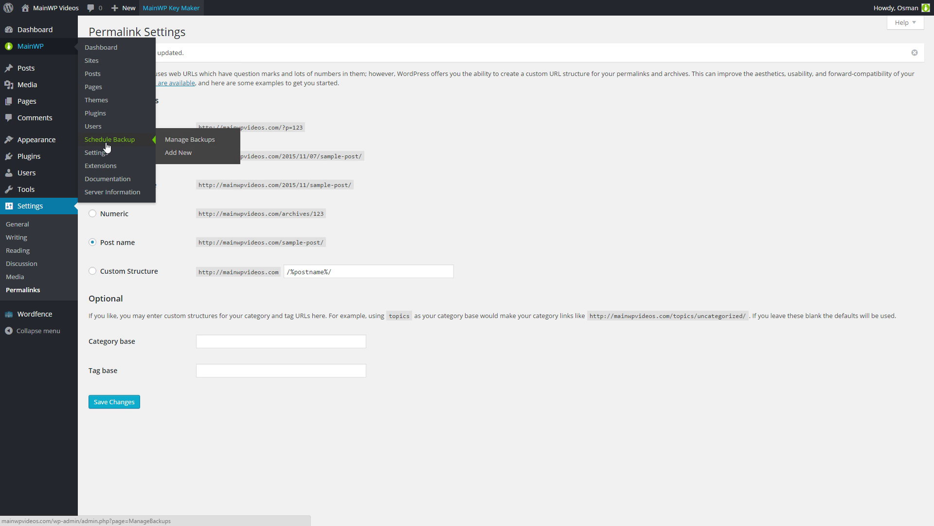
pyautogui.moveTo(104, 166)
pyautogui.click(190, 175)
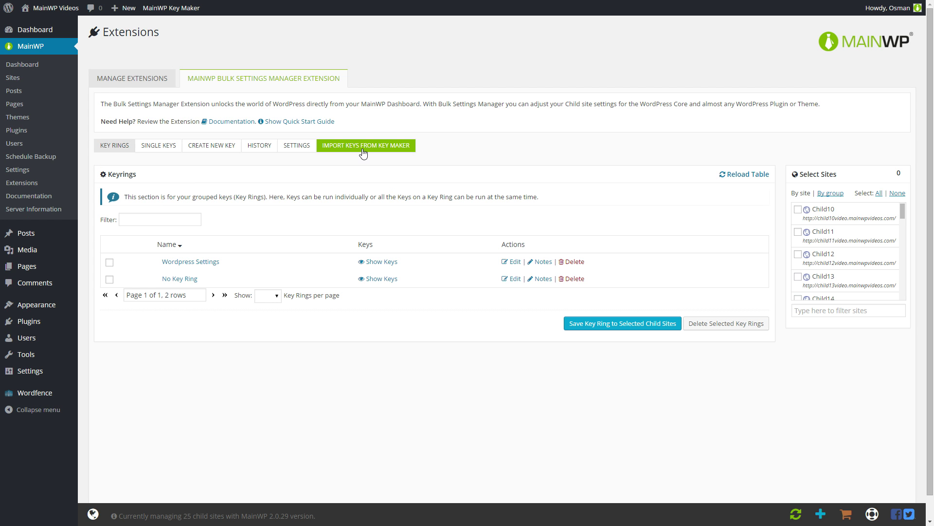
# Import the copied code as a Key Maker key named 'Wordpress settings - Permalinks'
pyautogui.click(363, 146)
pyautogui.press('Tab')
pyautogui.hotkey('ctrl', 'v')
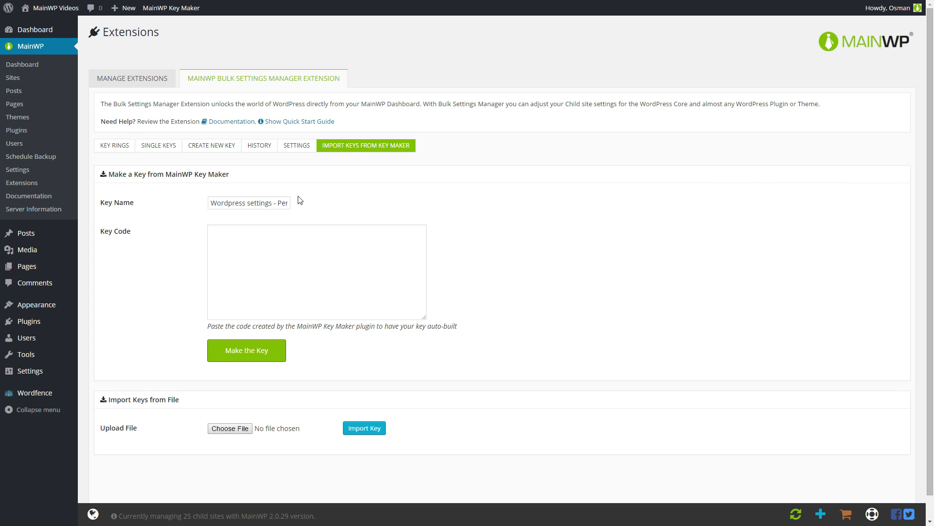
pyautogui.moveTo(248, 206); pyautogui.dragTo(319, 210)
pyautogui.click(273, 207)
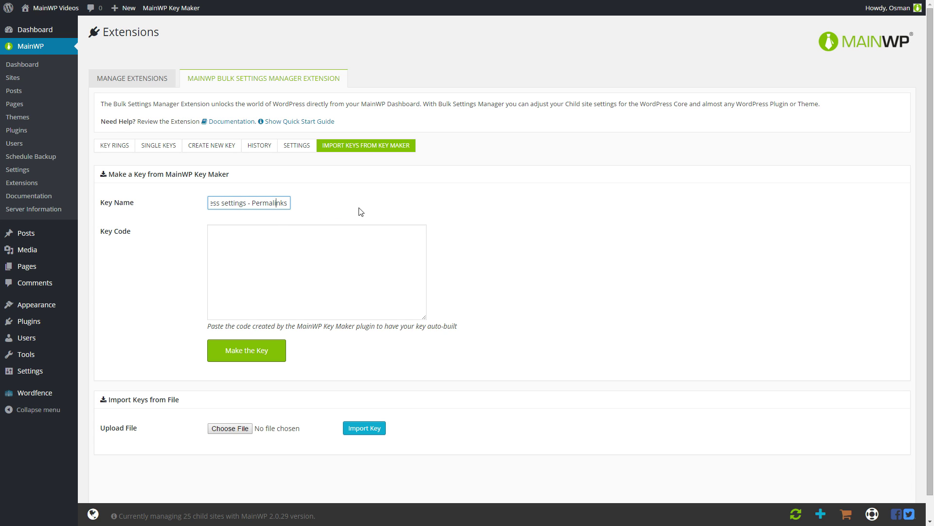
pyautogui.click(506, 243)
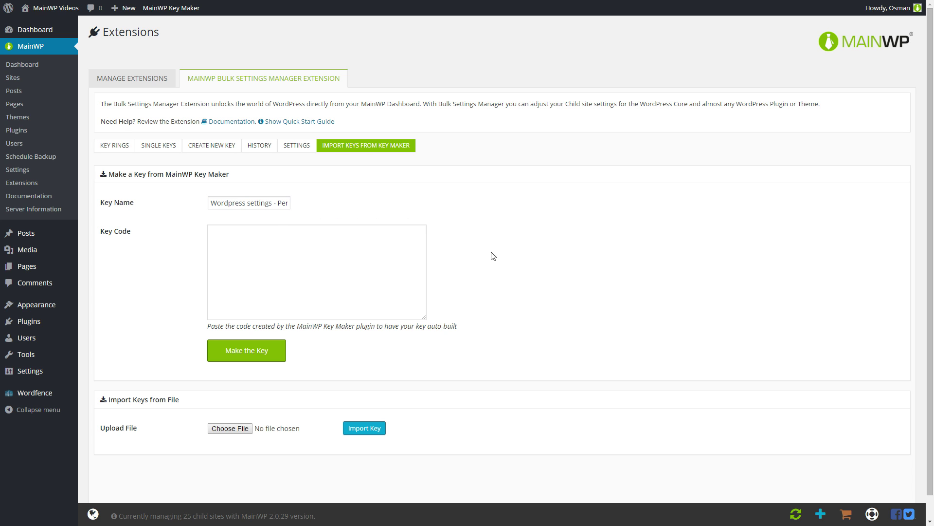
pyautogui.click(321, 256)
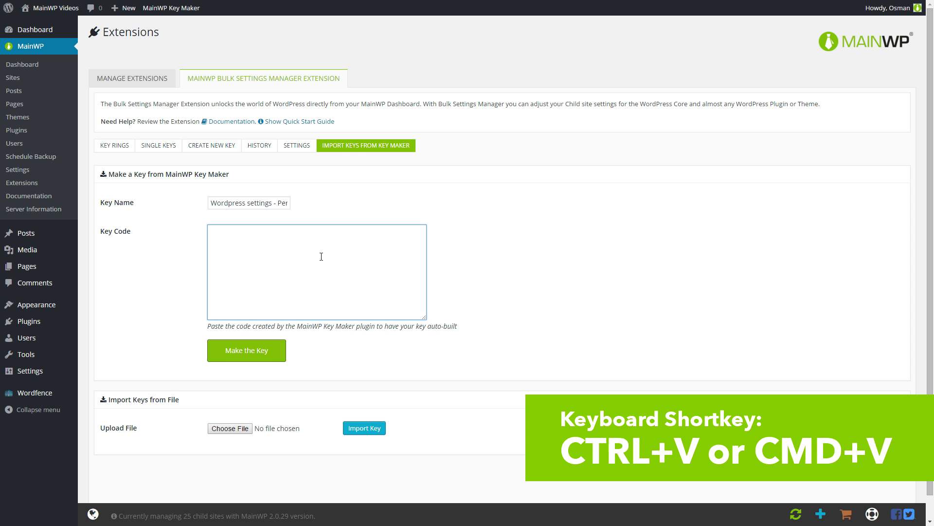
pyautogui.hotkey('ctrl', 'v')
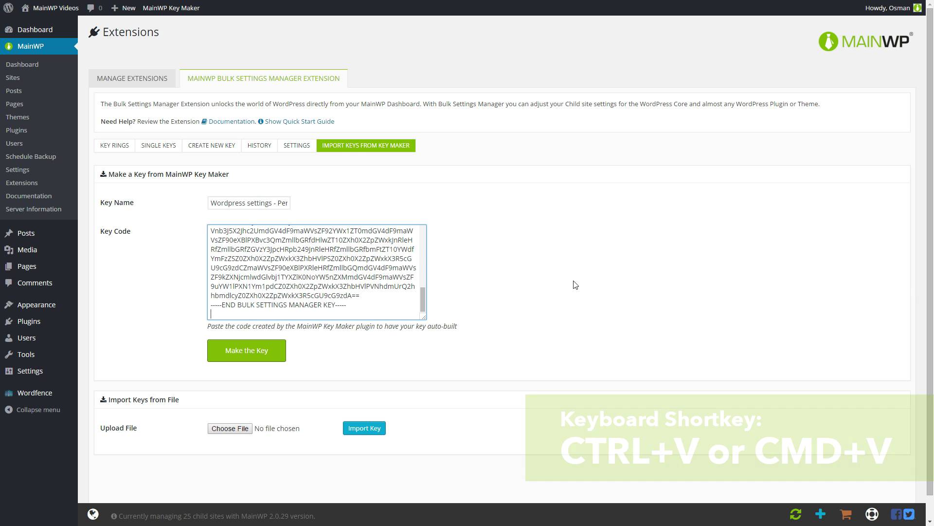
pyautogui.click(240, 354)
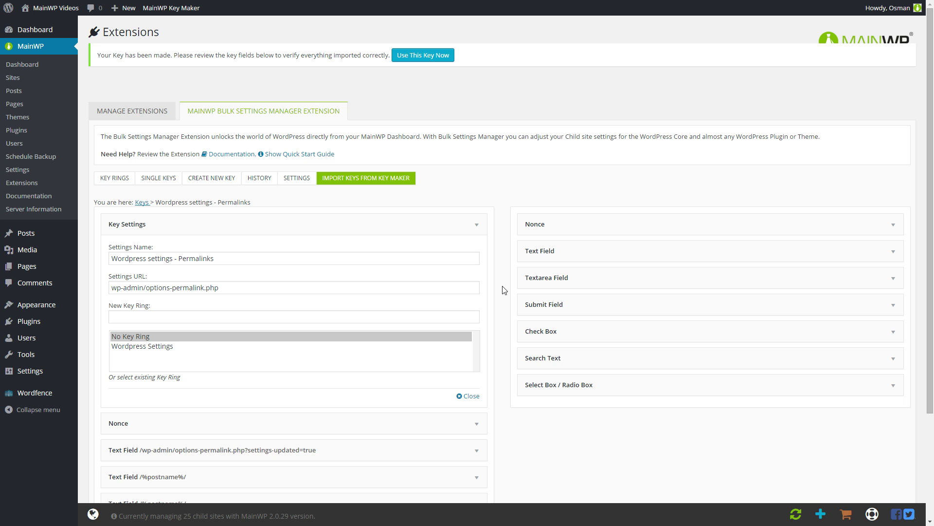
# Assign the Permalinks key to the Wordpress Settings key ring and save it
pyautogui.scroll(-3, 504, 290)
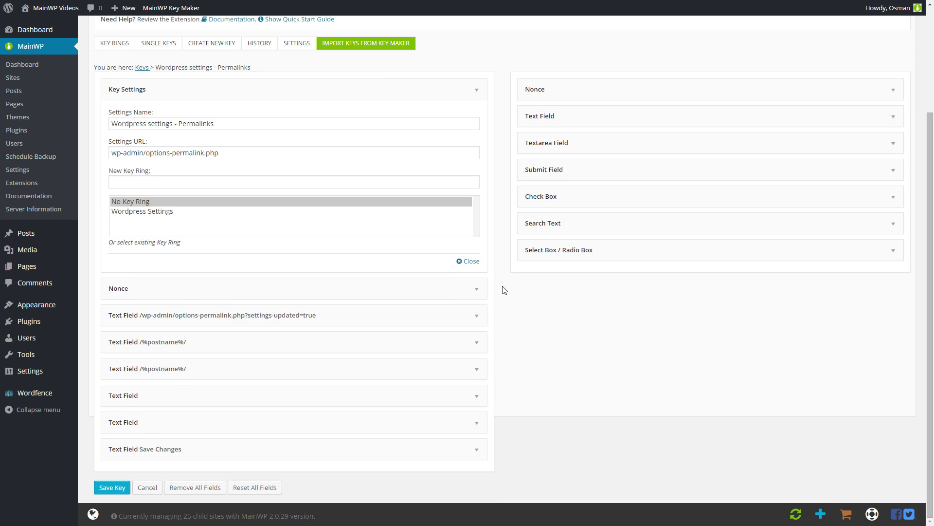
pyautogui.scroll(3, 504, 290)
pyautogui.click(463, 347)
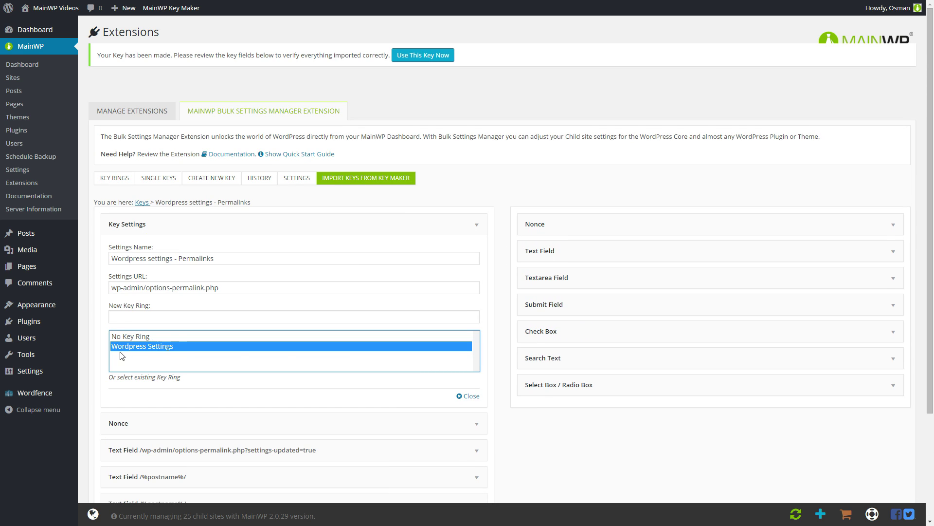
pyautogui.click(504, 327)
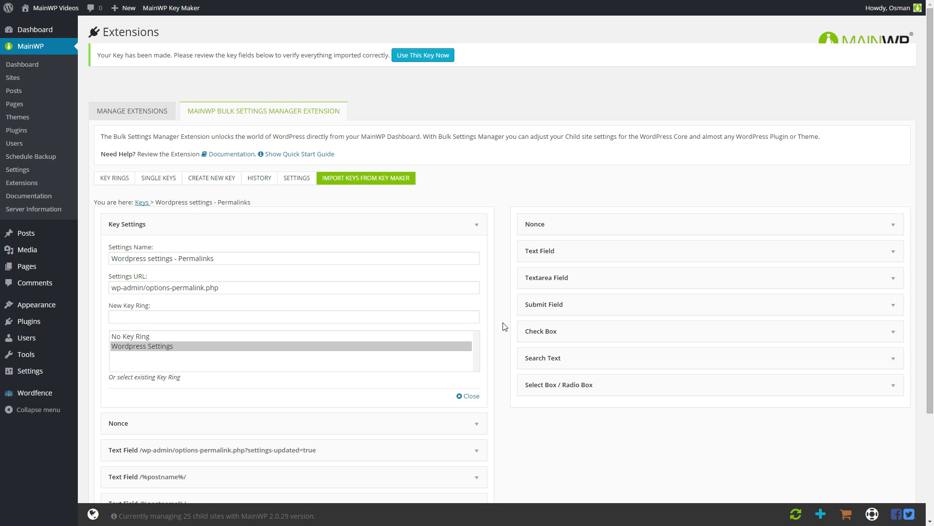
pyautogui.scroll(-3, 505, 327)
pyautogui.scroll(-1, 506, 331)
pyautogui.click(112, 487)
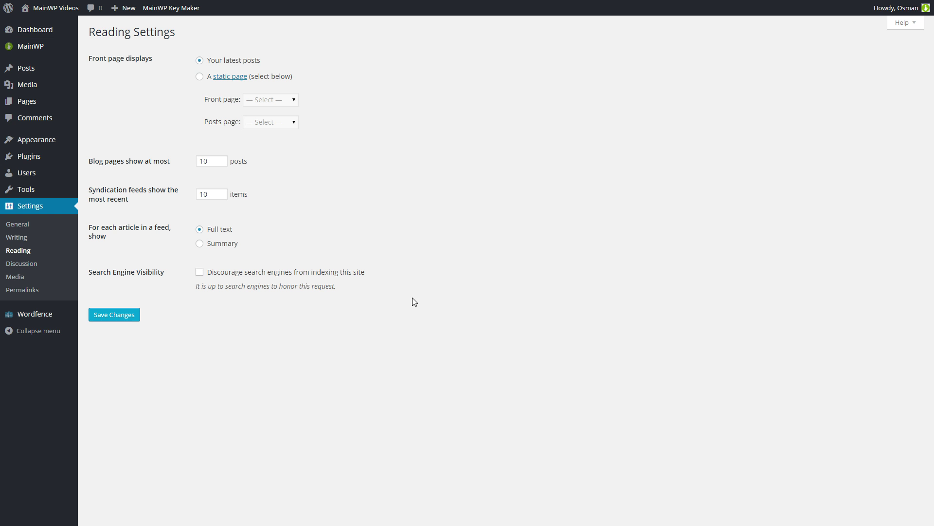
# Change 'Blog pages show at most' from 10 to 20 posts and save the Reading settings
pyautogui.moveTo(218, 161); pyautogui.dragTo(190, 161)
pyautogui.write('20')
pyautogui.click(433, 194)
pyautogui.click(124, 323)
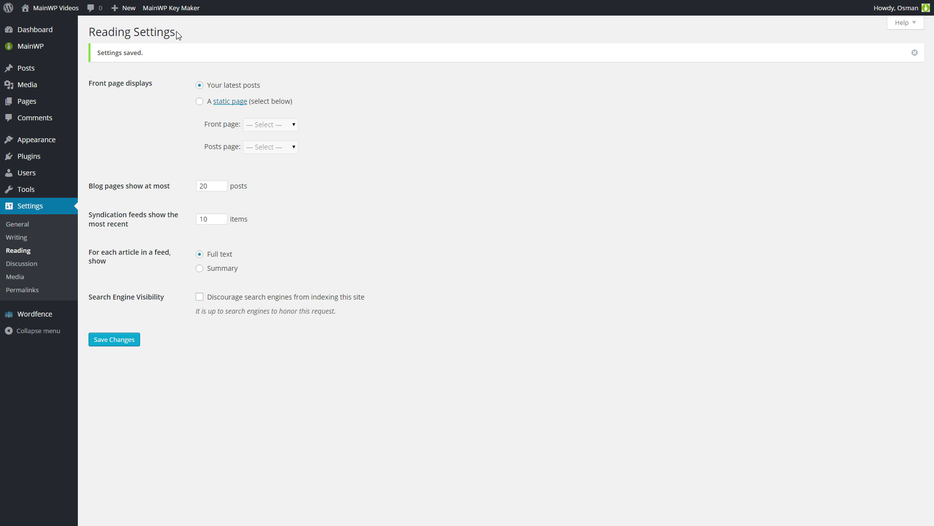
pyautogui.click(156, 12)
# Copy the Reading post-submission key from Key Maker and go to Bulk Settings Manager
pyautogui.click(711, 157)
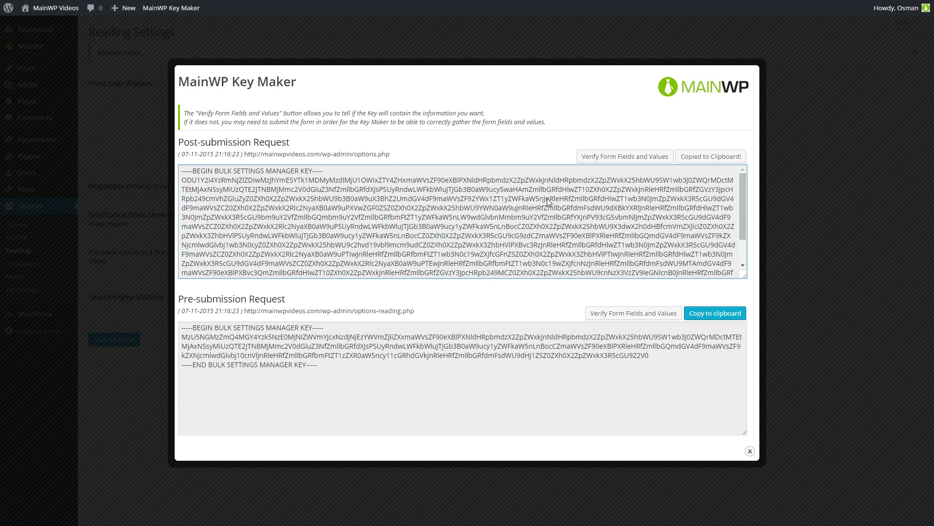
pyautogui.click(750, 450)
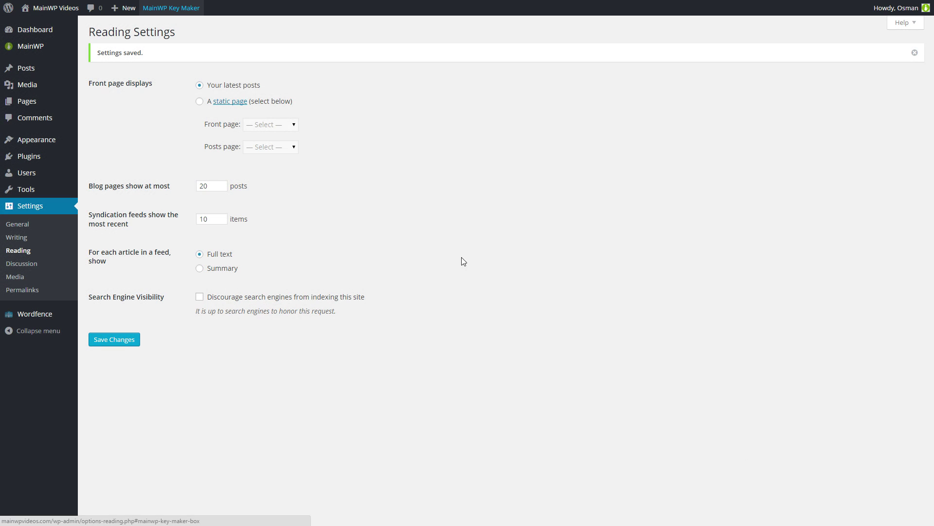
pyautogui.moveTo(50, 53)
pyautogui.moveTo(105, 166)
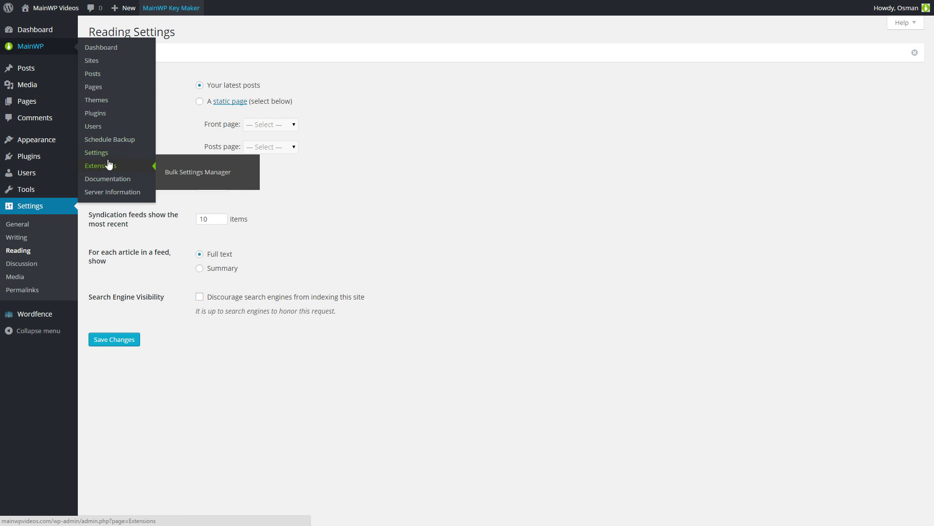
pyautogui.click(191, 171)
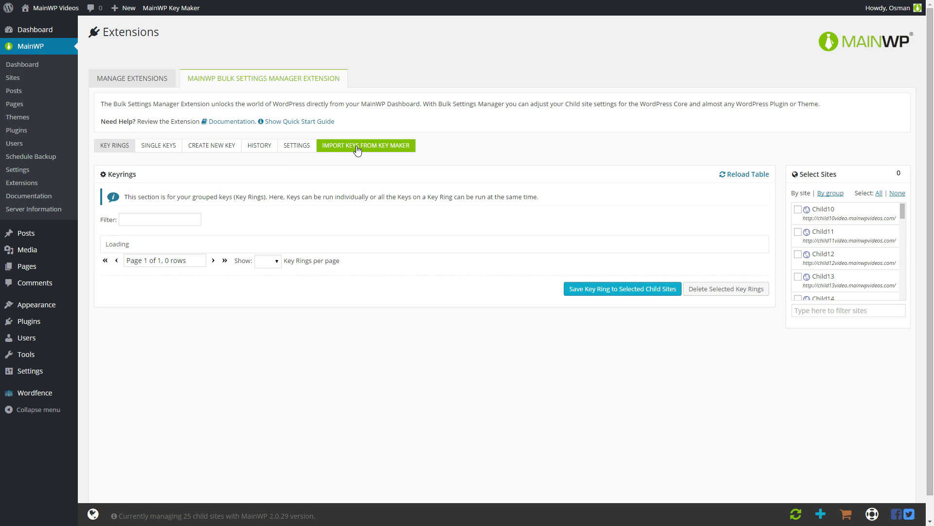
# Import the pasted code as a Key Maker key named 'Wordpress setting - Reading'
pyautogui.click(357, 149)
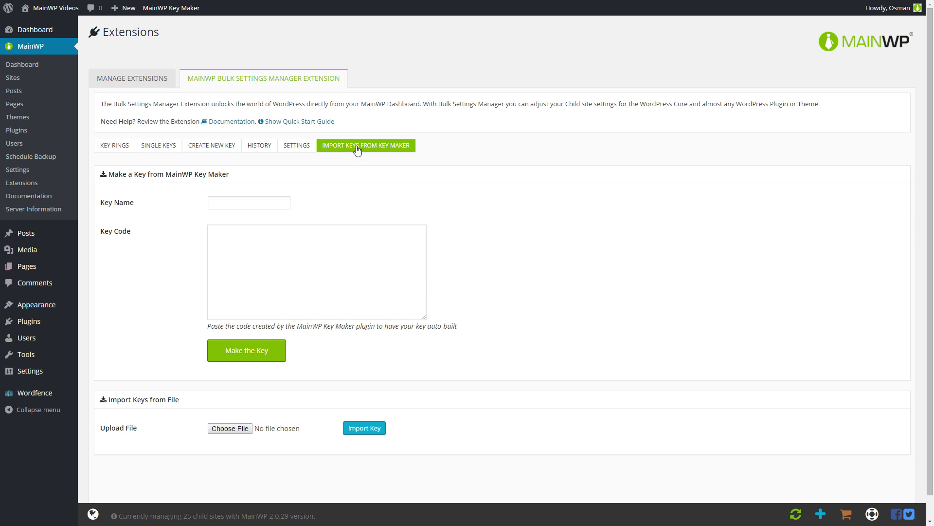
pyautogui.click(274, 255)
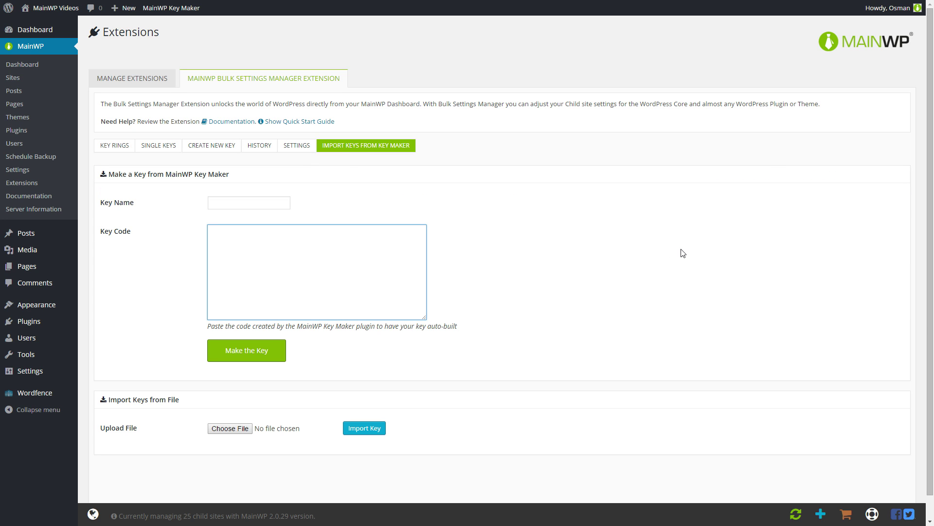
pyautogui.hotkey('ctrl', 'v')
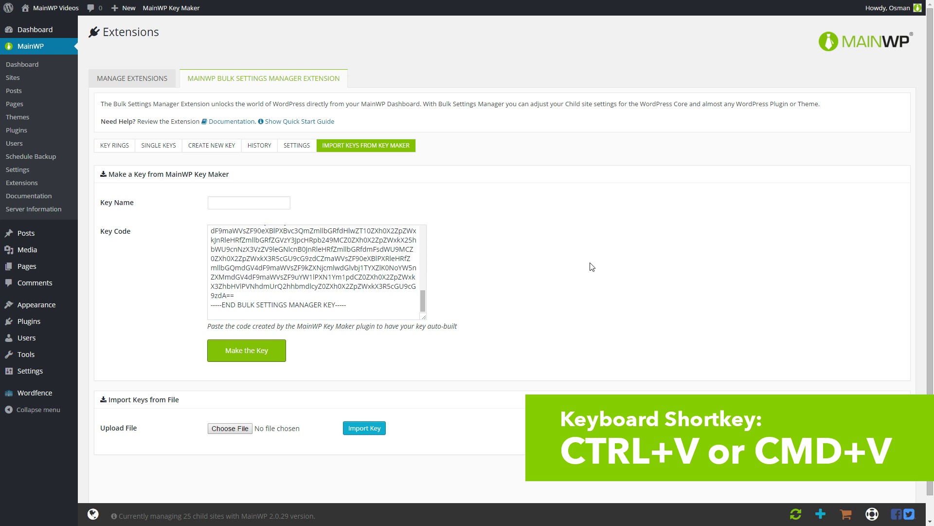
pyautogui.click(233, 203)
pyautogui.write('Wordpress setting ')
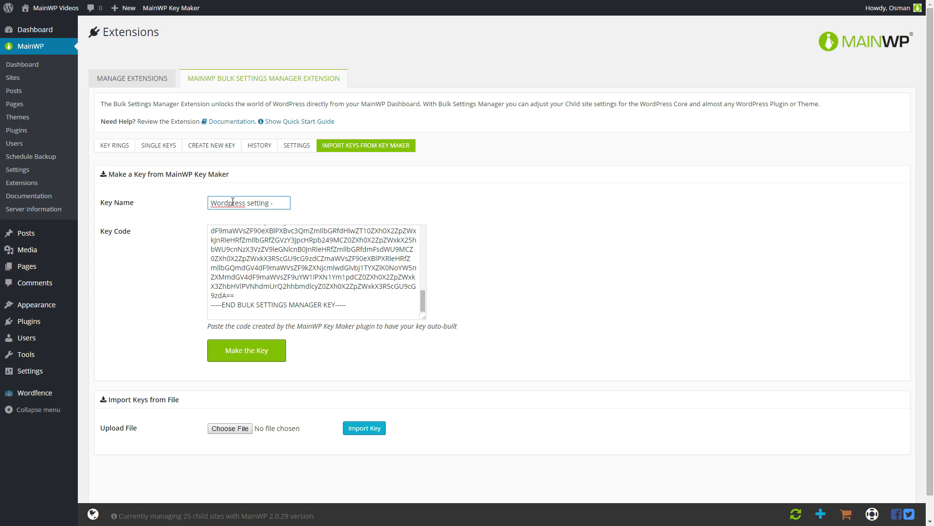
pyautogui.write('- Reading')
pyautogui.click(415, 352)
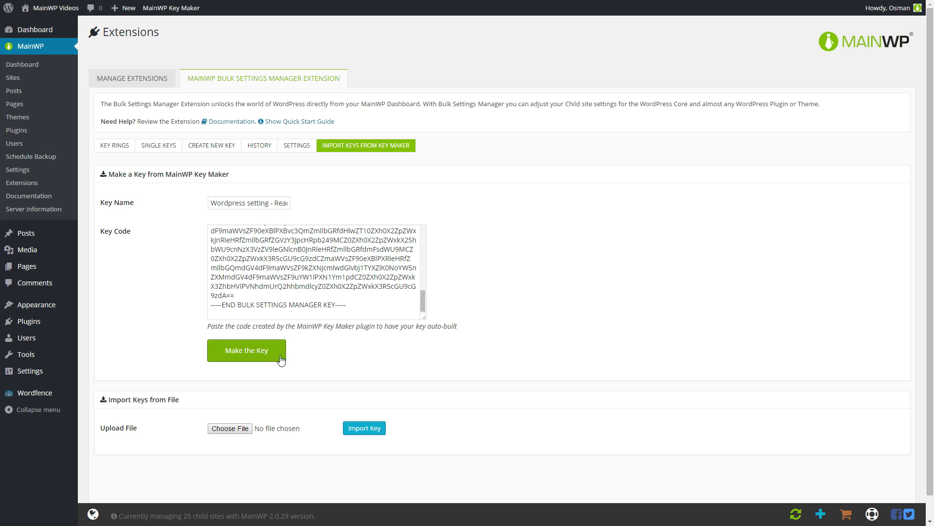
pyautogui.click(254, 351)
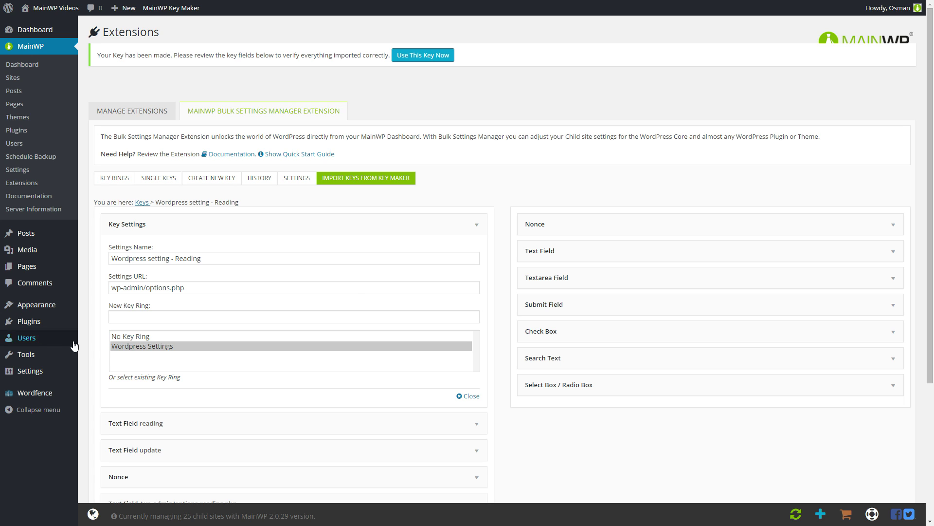
# Save the Reading key into the Wordpress Settings key ring, then show the Key Rings list
pyautogui.click(131, 349)
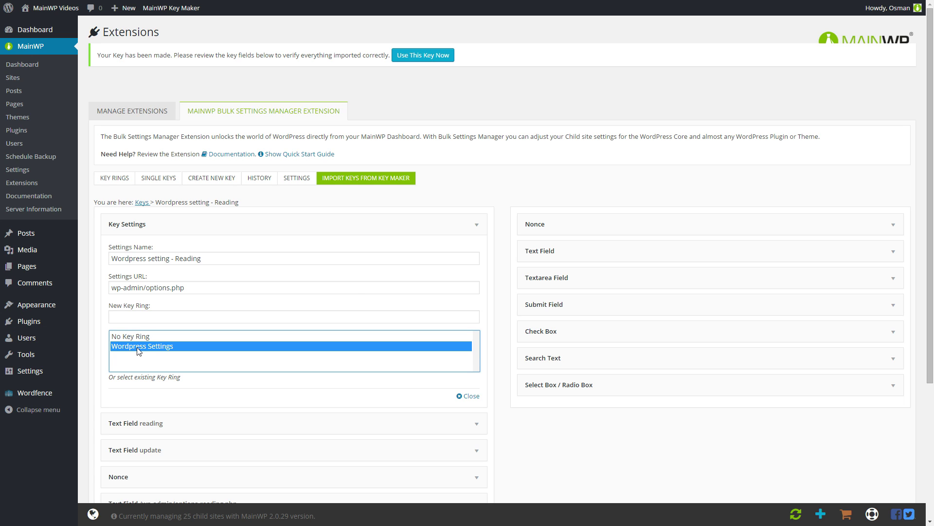
pyautogui.click(510, 352)
pyautogui.scroll(-4, 510, 353)
pyautogui.click(109, 487)
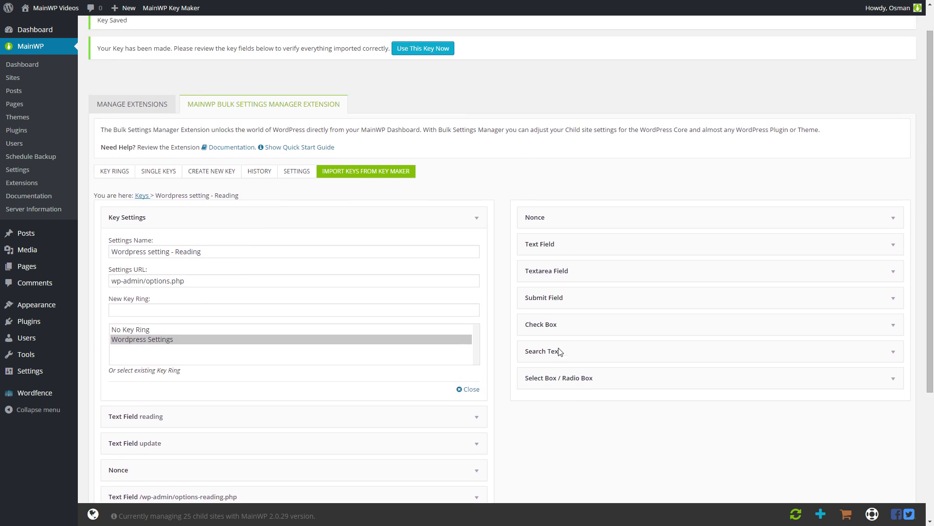
pyautogui.click(102, 182)
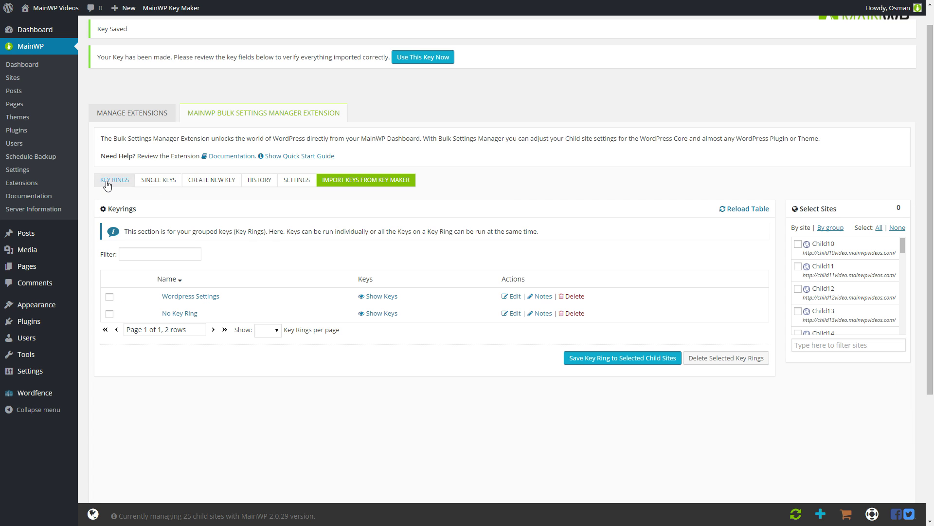
# Show the Wordpress Settings keys, select all 25 child sites, and push the key ring to them
pyautogui.click(201, 298)
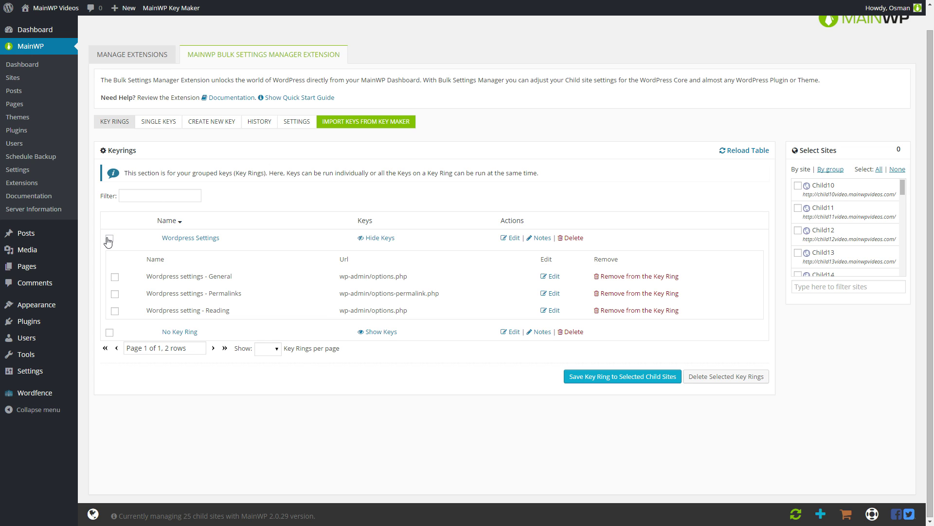
pyautogui.scroll(-1, 845, 220)
pyautogui.scroll(-10, 845, 221)
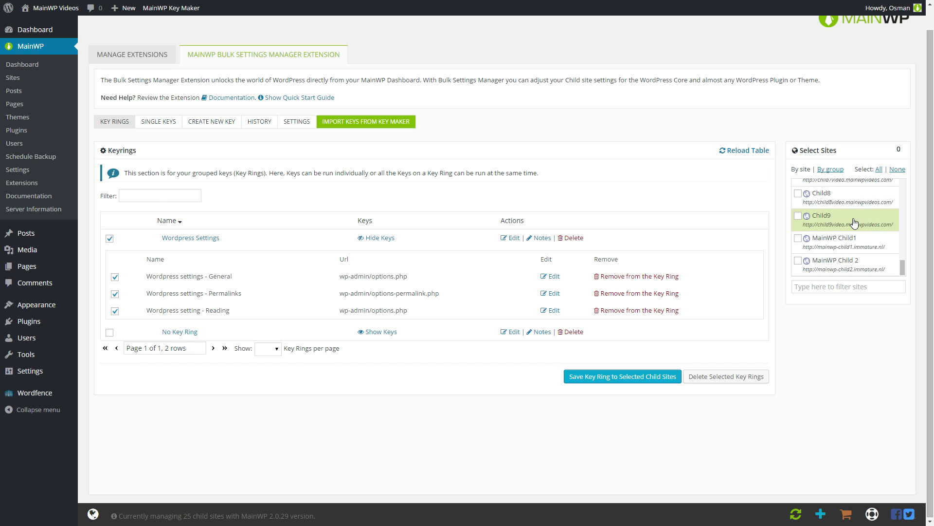
pyautogui.scroll(10, 845, 226)
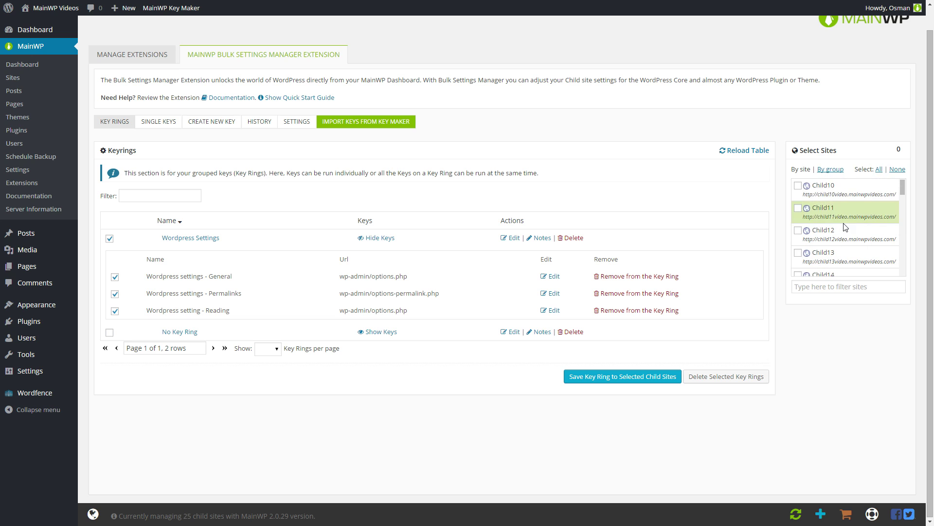
pyautogui.click(879, 170)
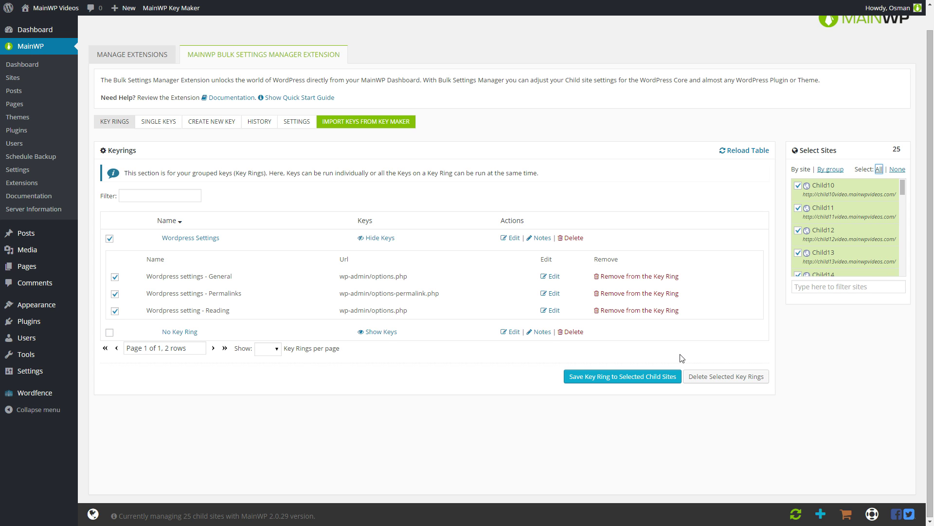
pyautogui.click(648, 379)
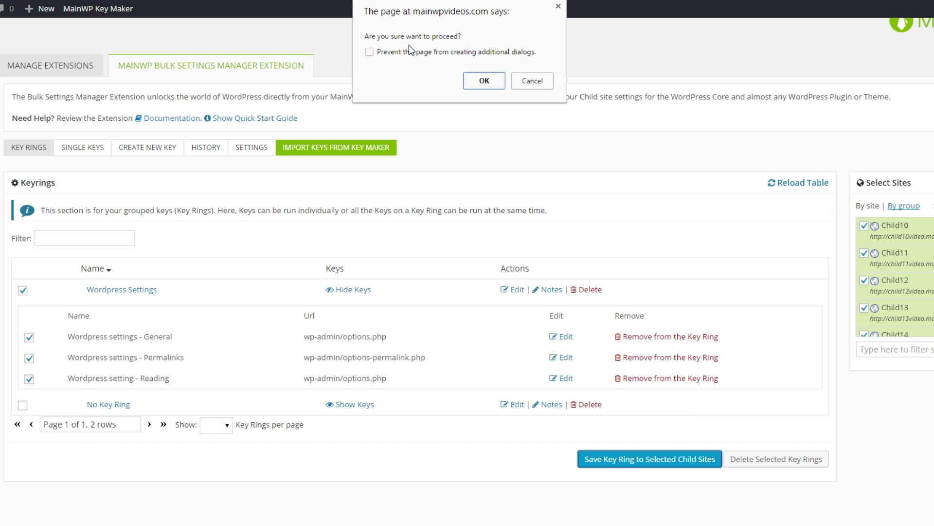